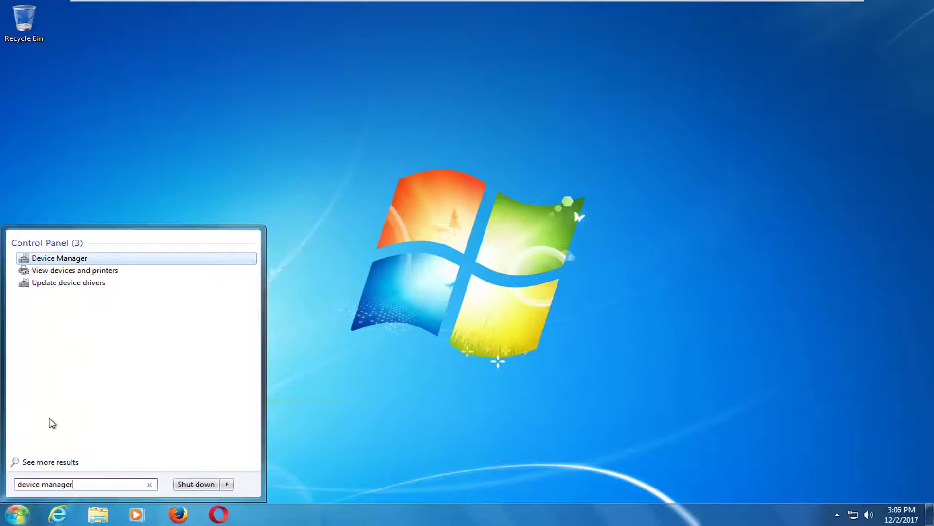
Launch Device Manager from the search result, expand Disk drives and select the VMware Virtual S SCSI disk
right_click(65, 261)
click(85, 269)
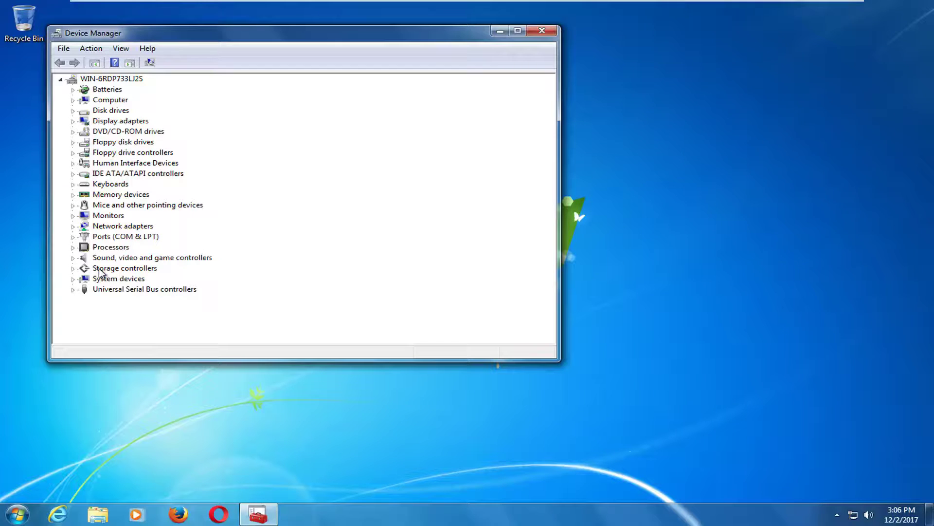
drag(317, 39, 440, 61)
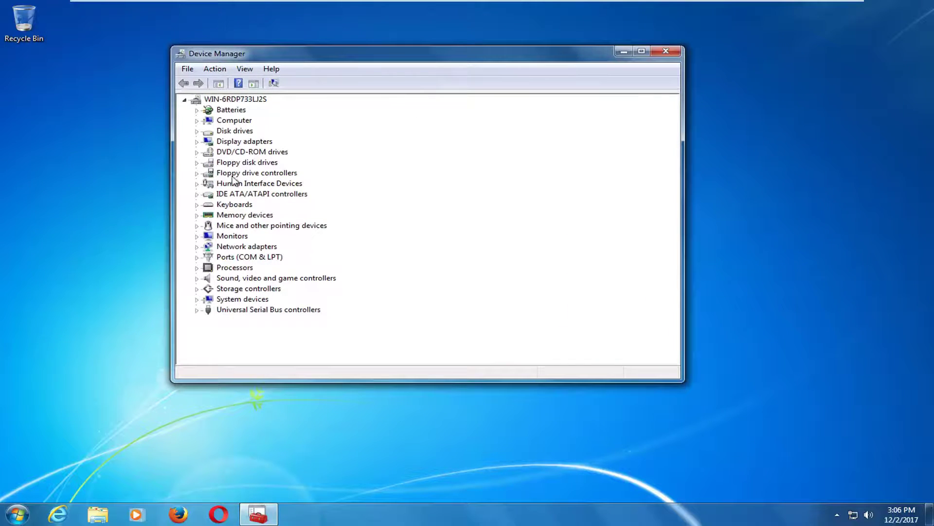
click(245, 131)
click(196, 132)
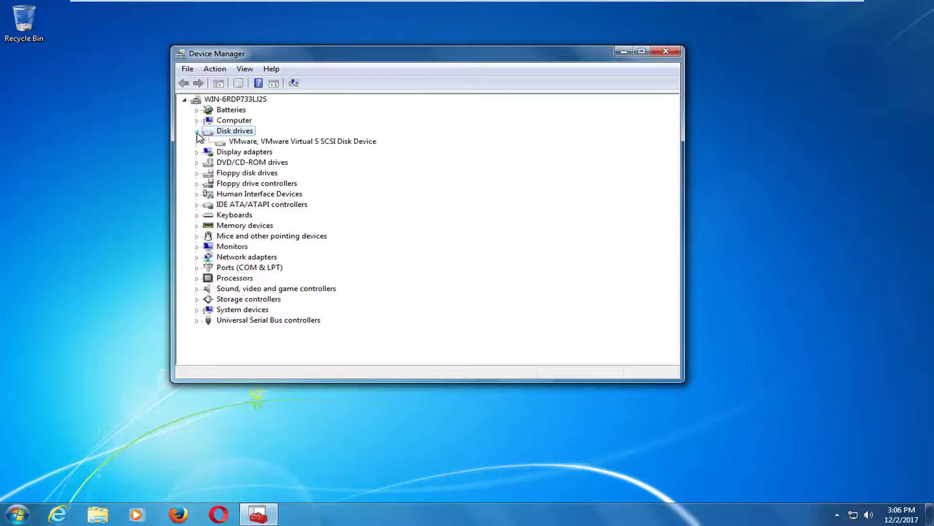
click(241, 141)
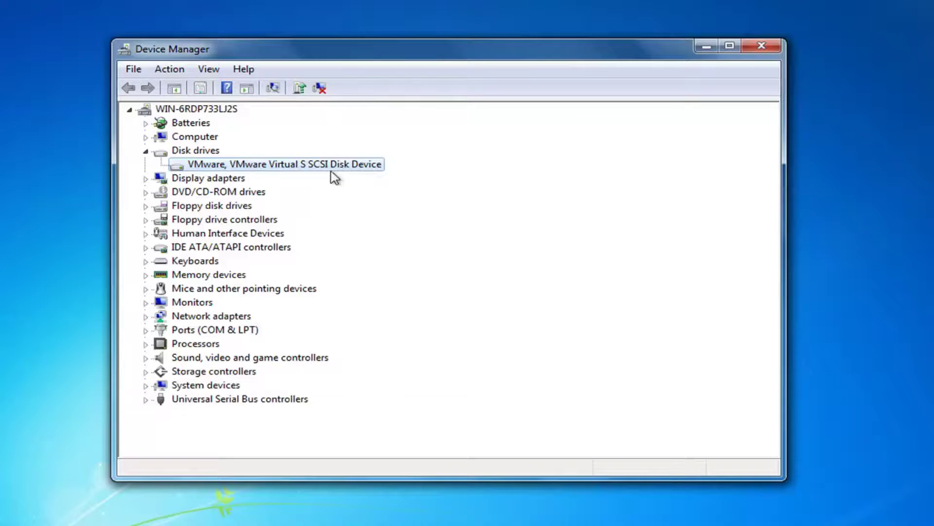
Switch the VMware disk's removal policy to Quick removal, declining the restart prompt
right_click(299, 168)
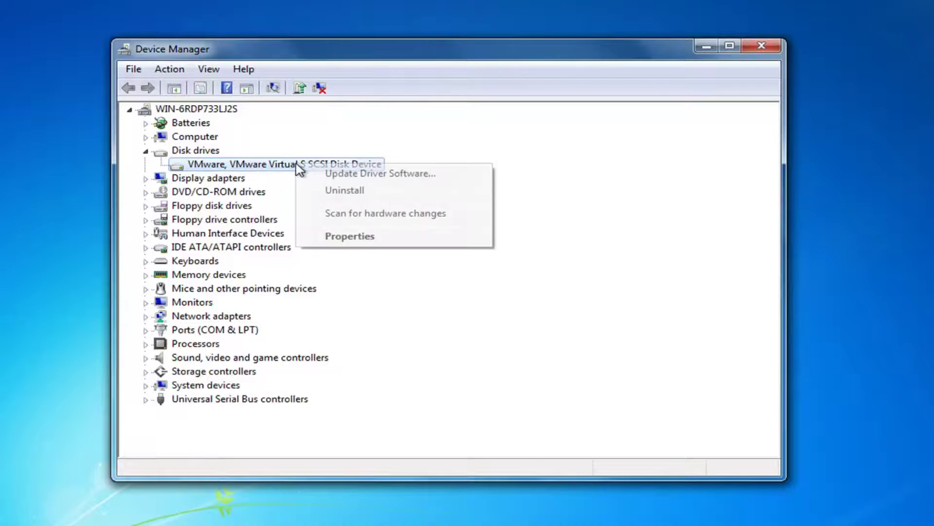
click(335, 236)
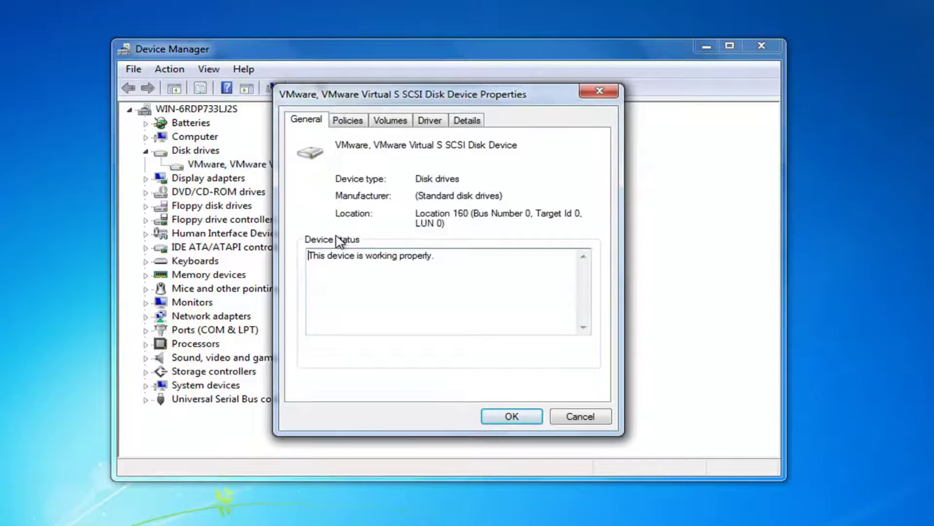
click(349, 127)
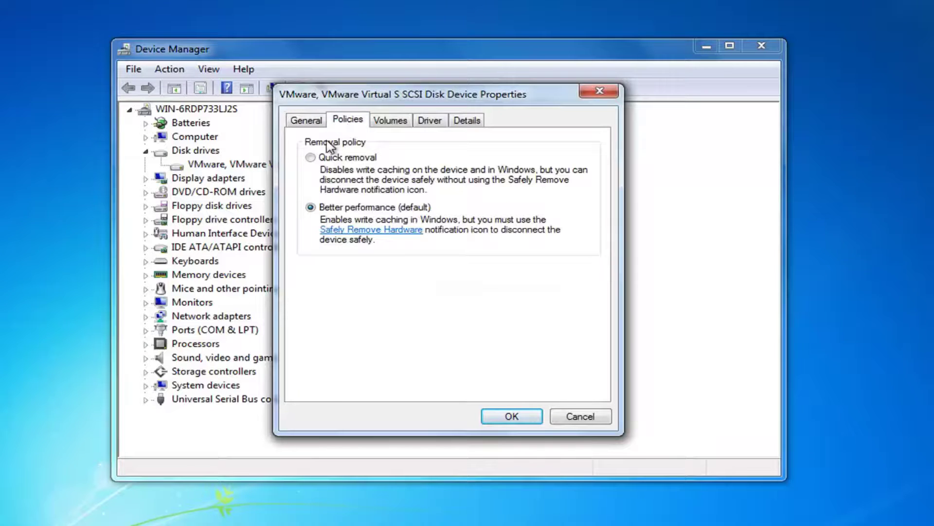
click(310, 160)
click(516, 417)
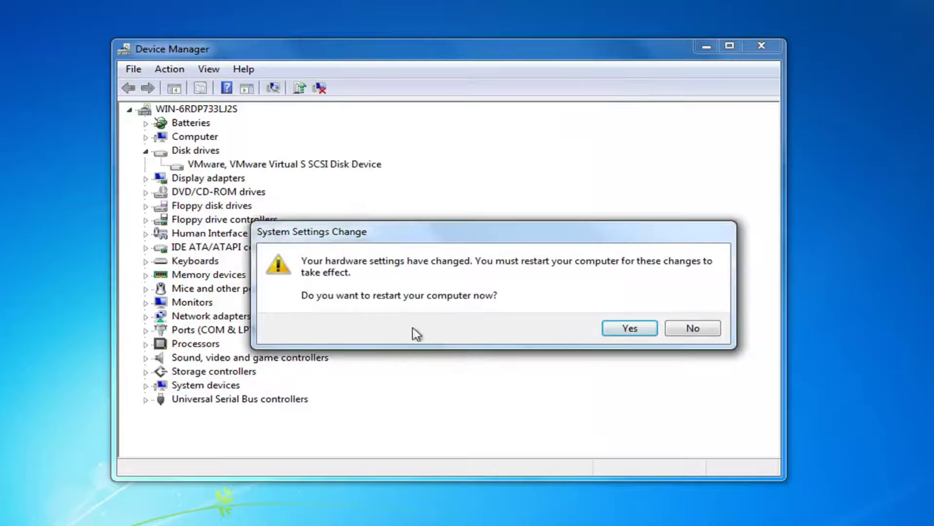
click(705, 336)
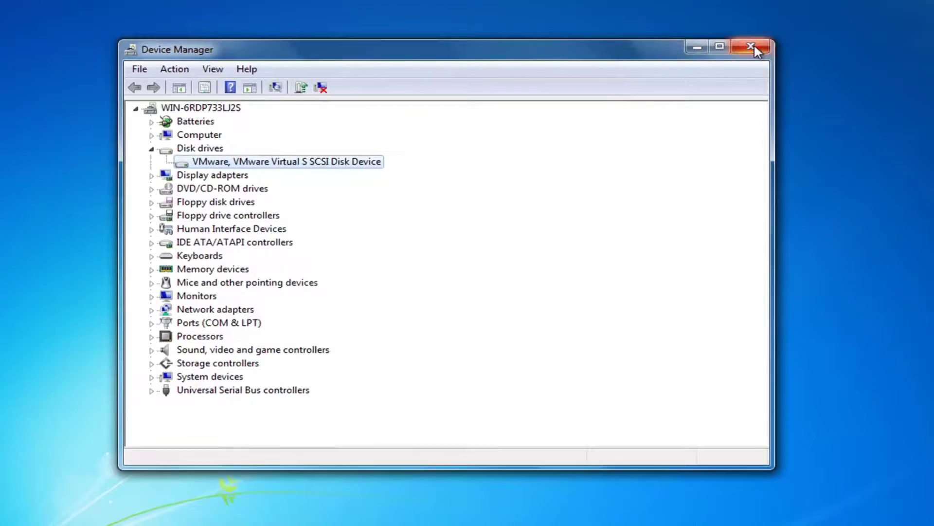
Close Device Manager and the remaining window from the taskbar
click(755, 46)
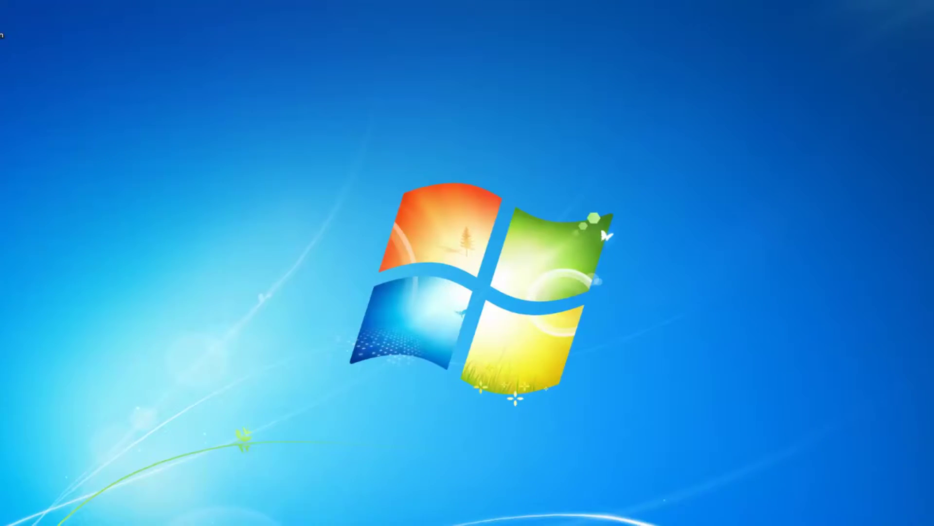
click(231, 513)
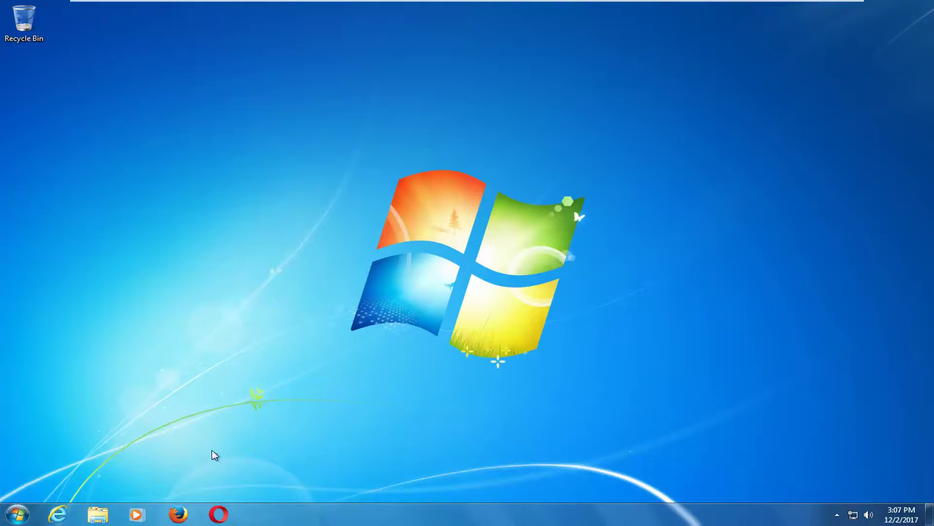
Check in Computer that Local Disk (C:) has 9.70 GB free of 24.9 GB, then close it
click(11, 514)
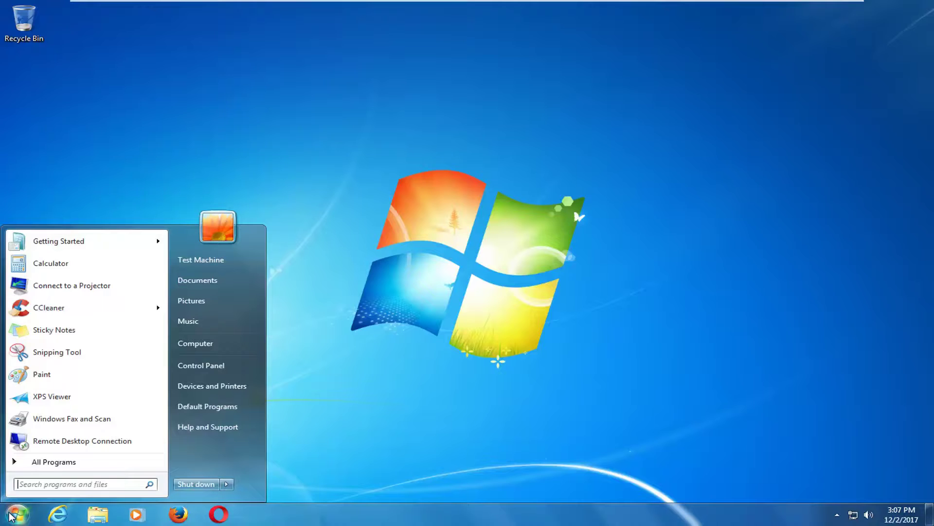
text(computer)
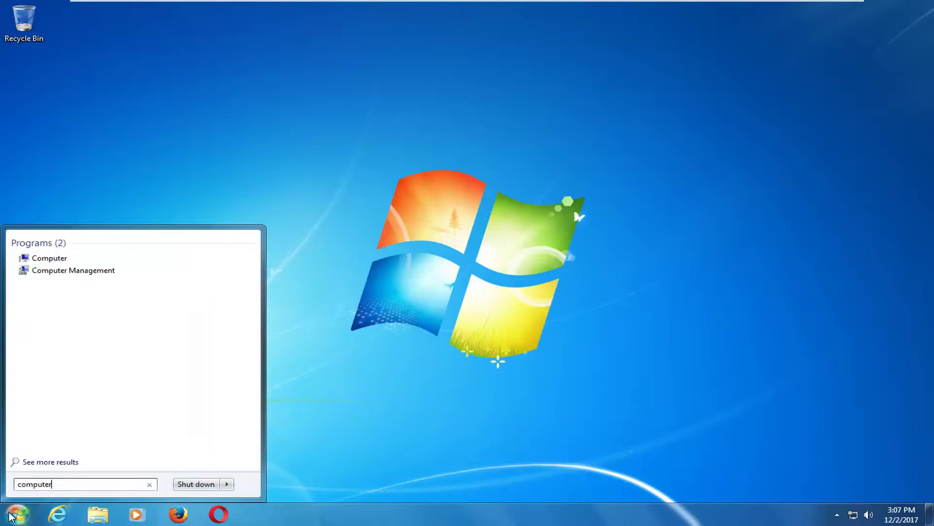
click(39, 264)
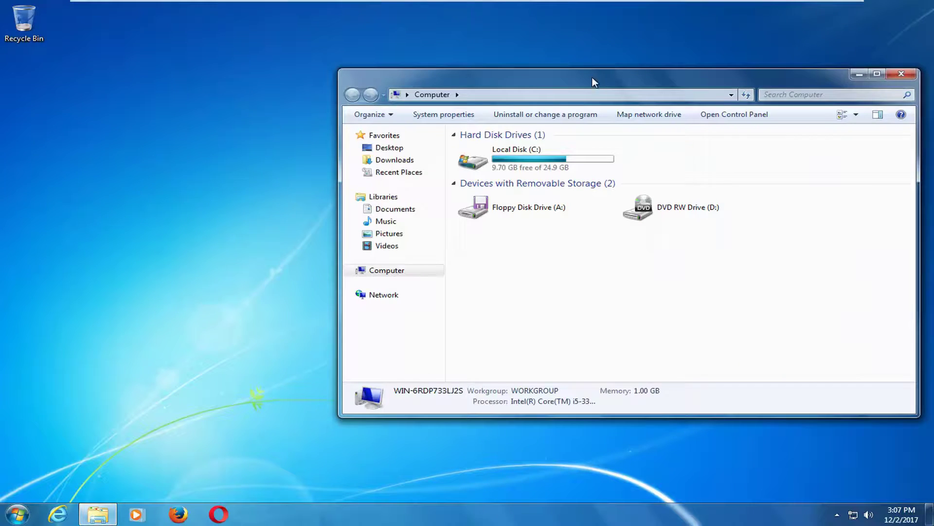
drag(506, 90, 482, 109)
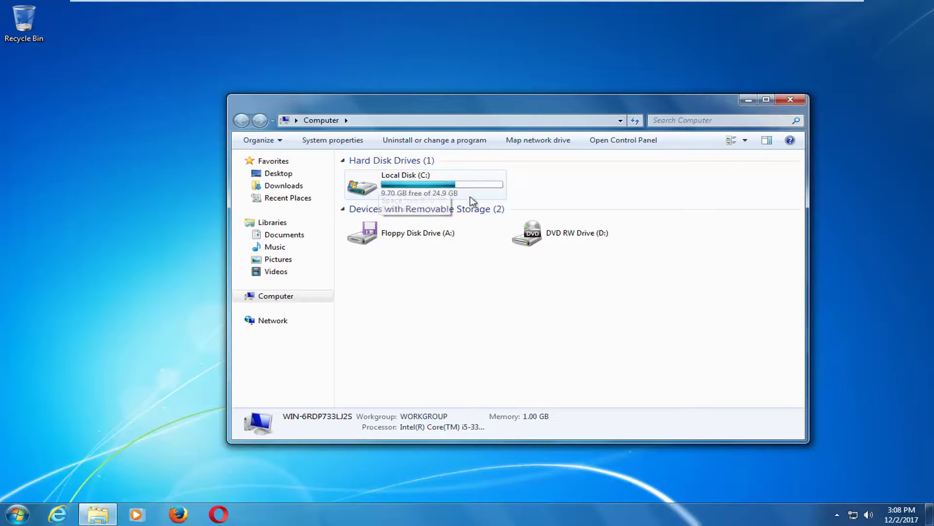
click(790, 100)
click(18, 514)
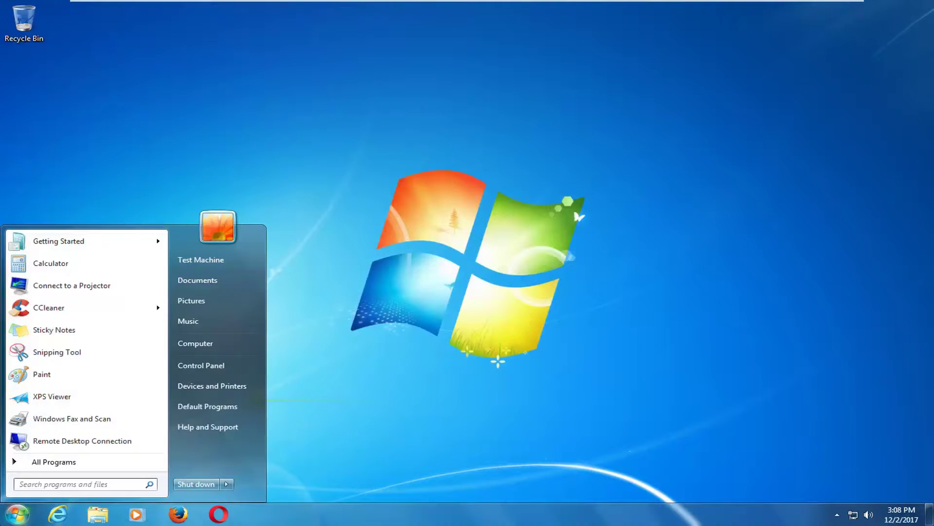
Run cmd as administrator from Start search and approve the UAC elevation prompt
text(cmd)
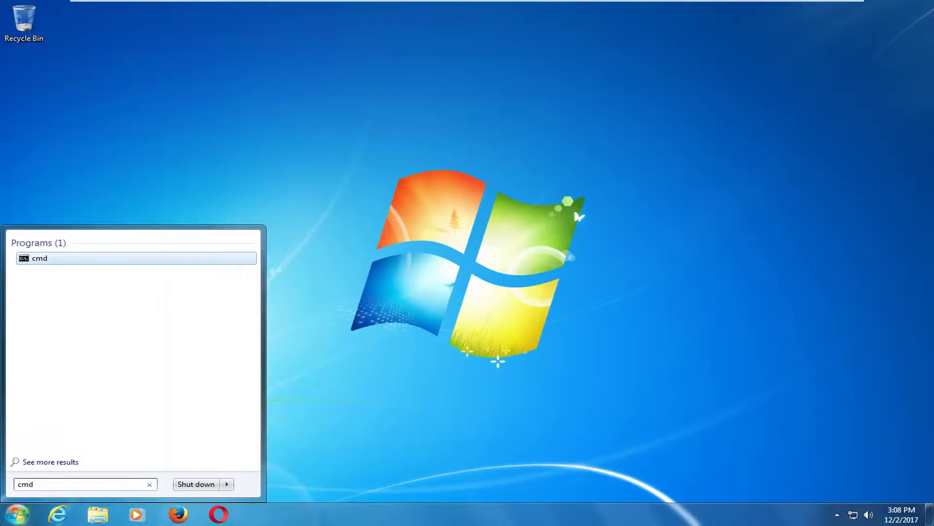
right_click(38, 262)
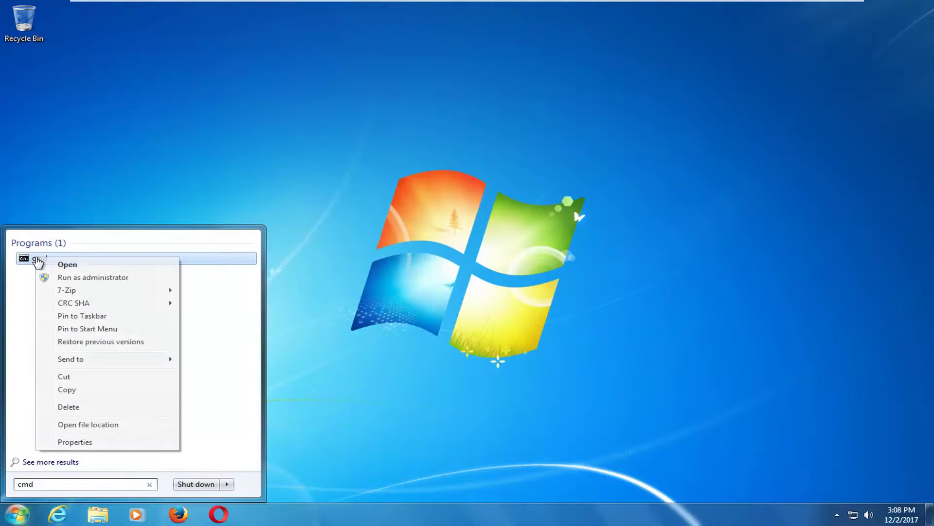
click(59, 277)
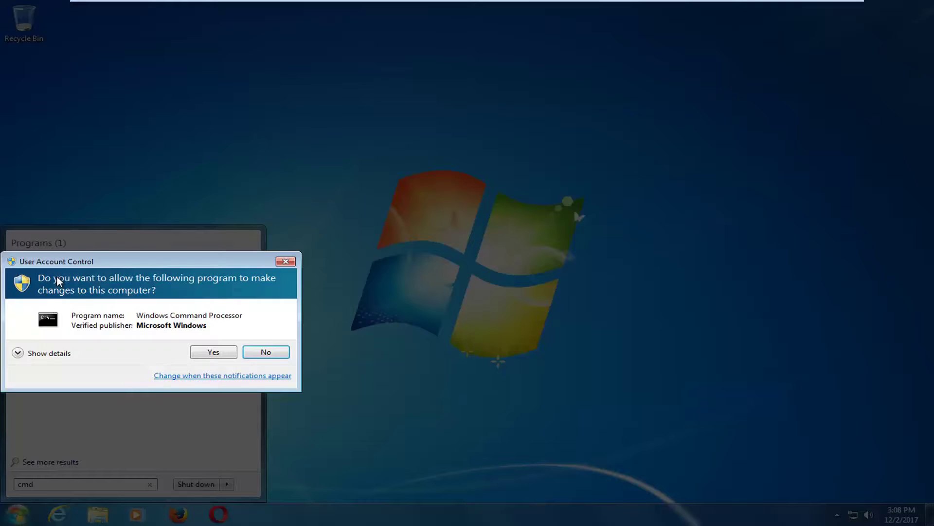
click(213, 352)
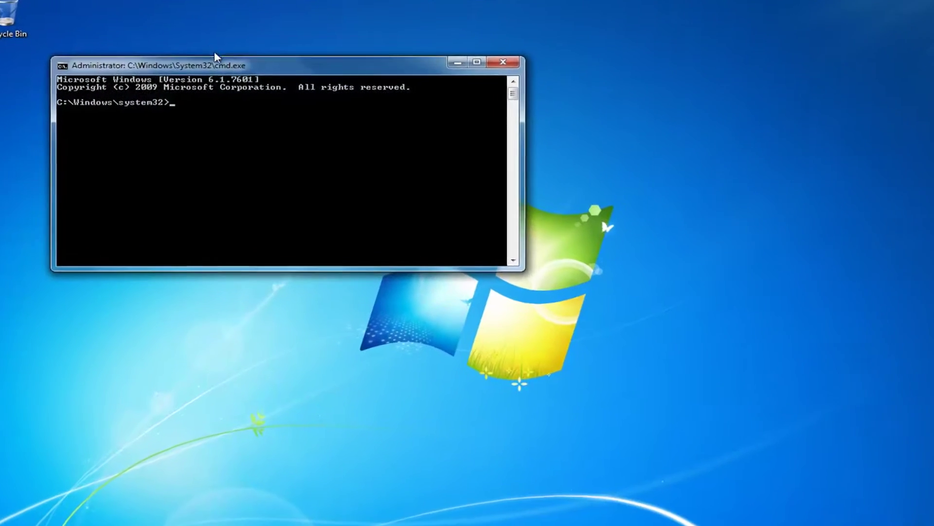
drag(475, 57, 477, 112)
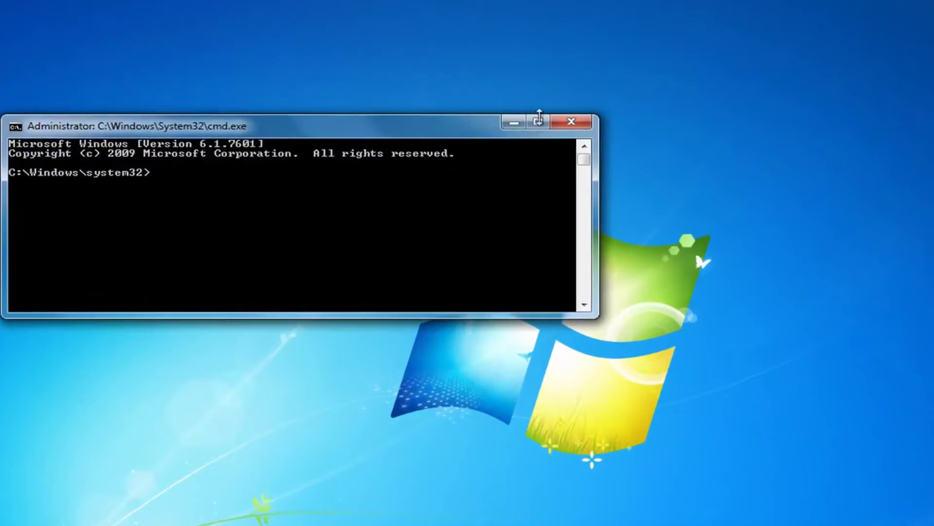
drag(539, 116, 539, 32)
drag(440, 39, 576, 96)
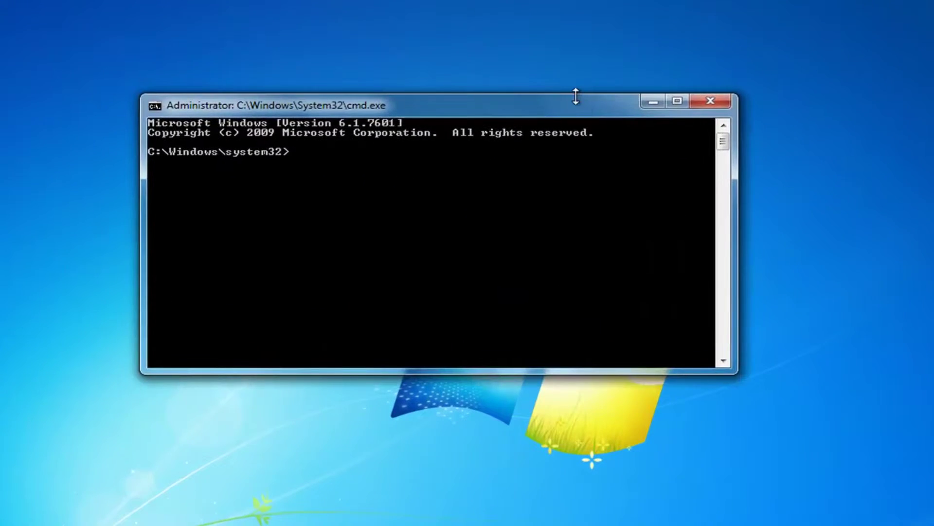
Run chkdsk C: /f and answer y to schedule the C: check at restart
text(chk)
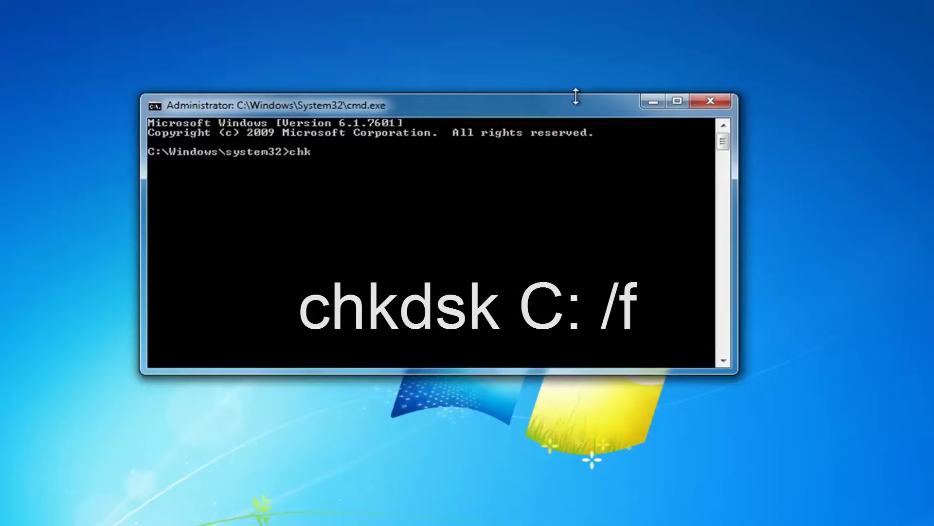
text(dsk)
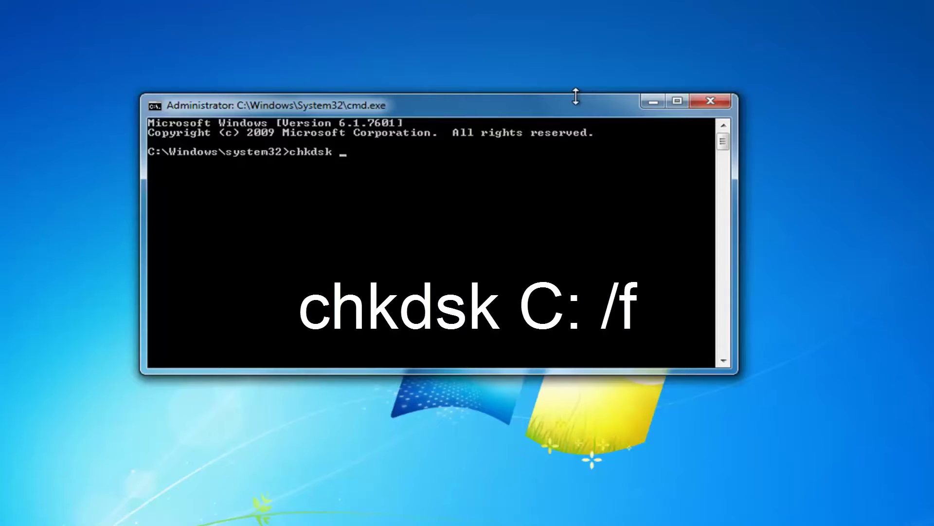
text(C)
text(: /f)
key(Return)
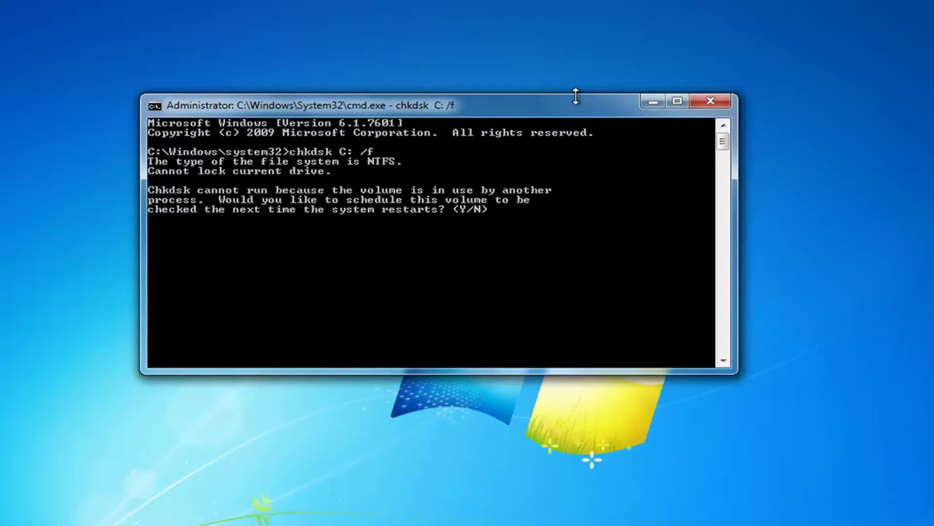
text(y)
key(Return)
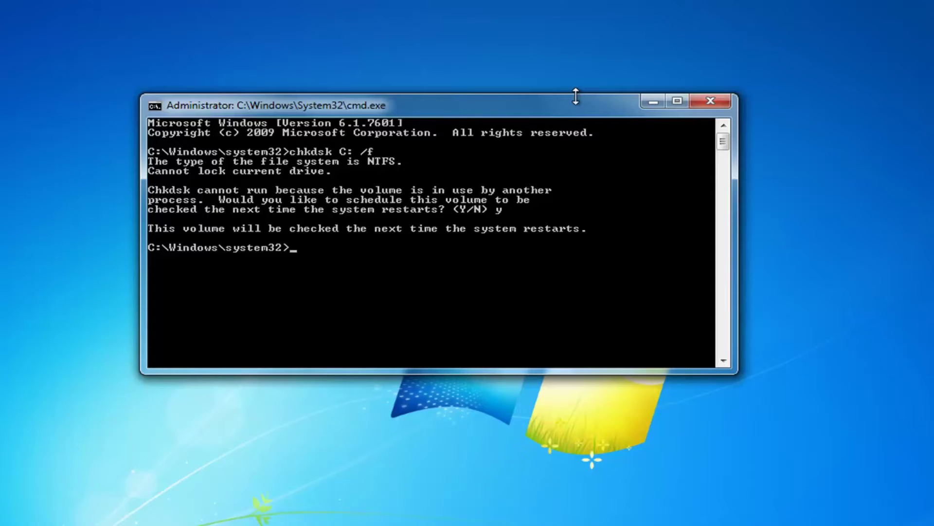
Enter sfc /scannow to begin scanning the system files
text(sfc)
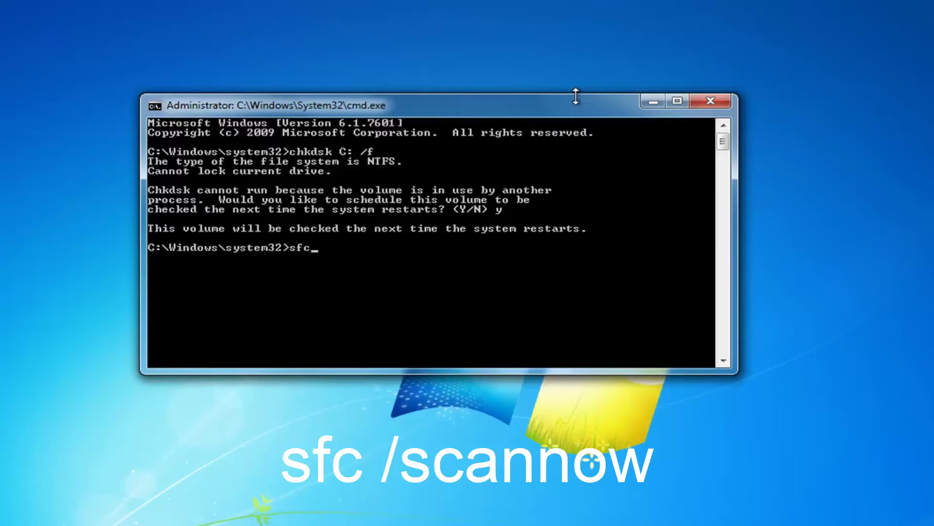
text(/scannow)
key(Return)
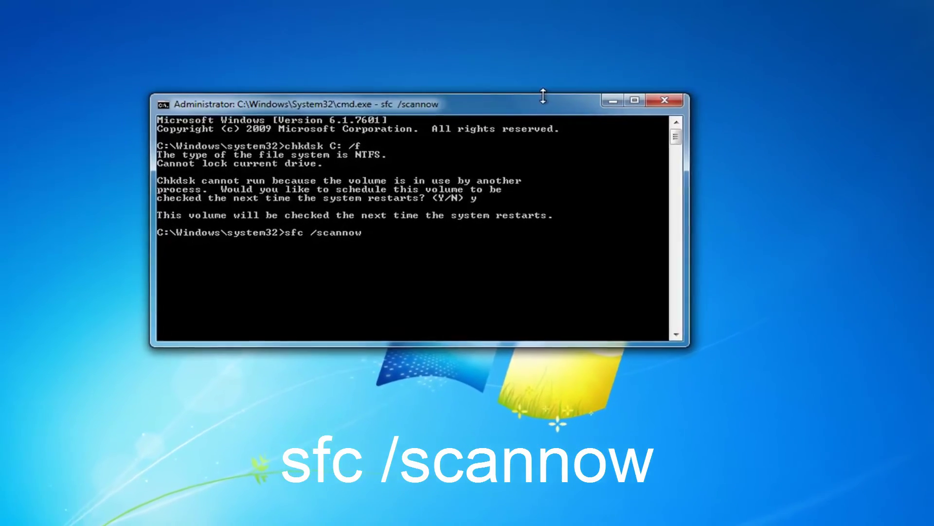